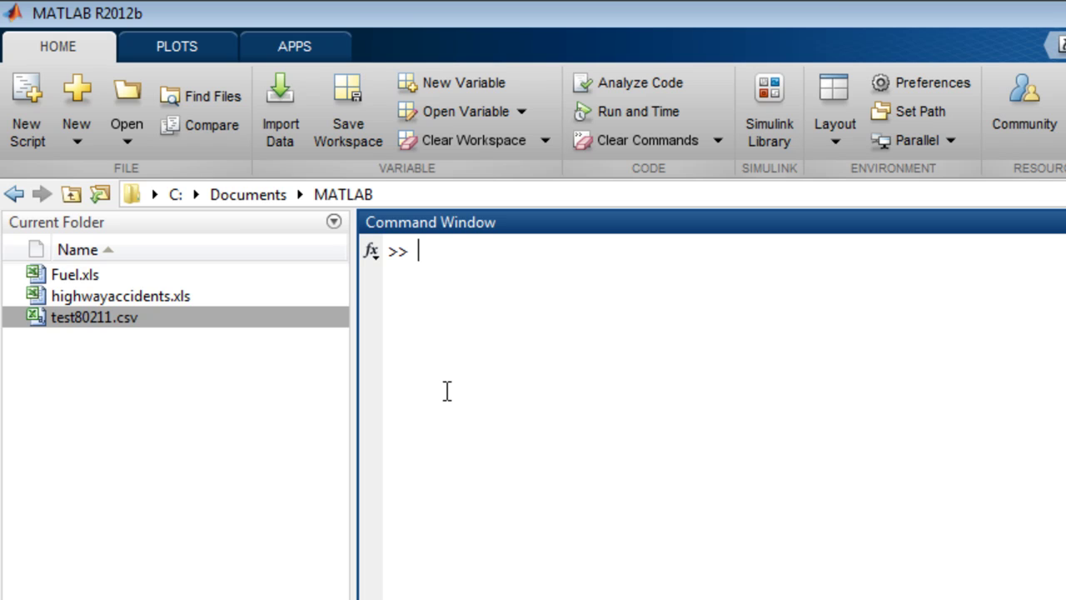
- Open highwayaccidents.xls from the Current Folder panel in Microsoft Excel using Open Outside MATLAB
left_click(117, 298)
right_click(118, 299)
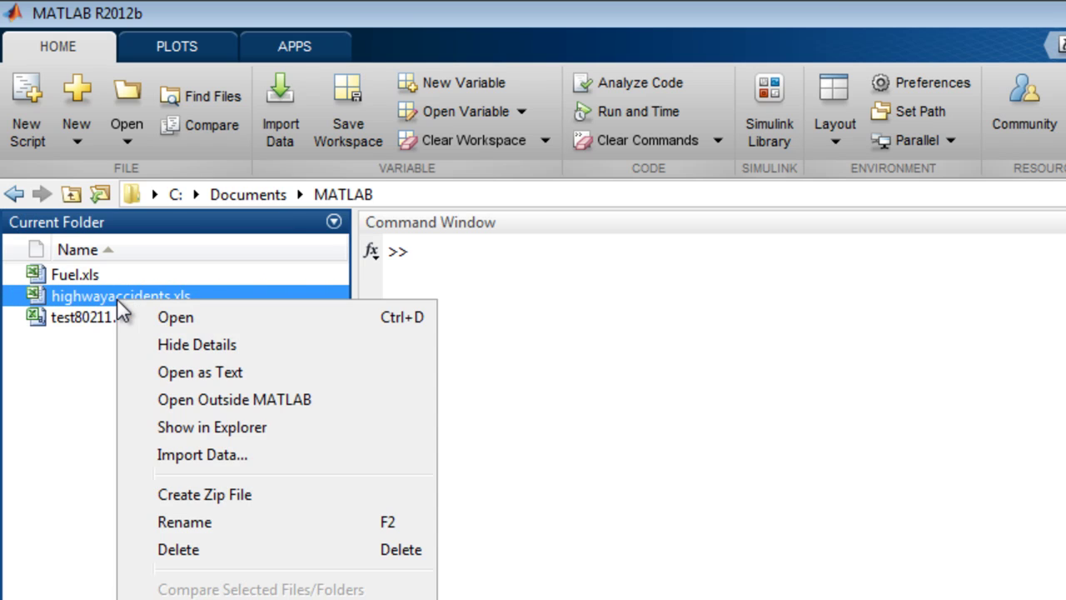
left_click(193, 404)
- Inspect the headings B1:I1, state names A2:A18 and longitude/latitude values B2:C18
left_click_drag(240, 289, 932, 279)
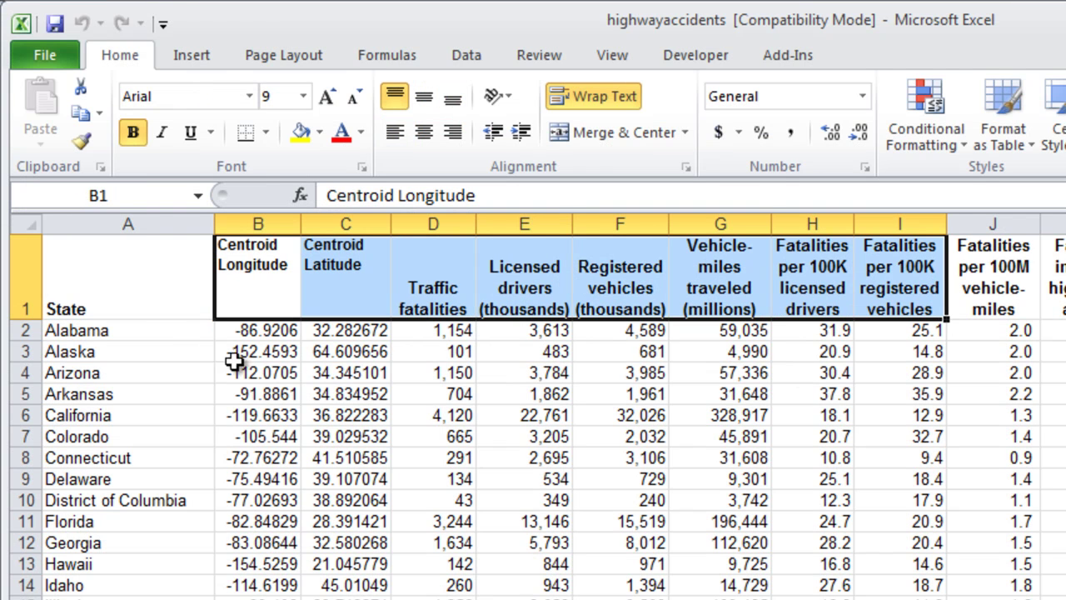
left_click_drag(155, 333, 138, 599)
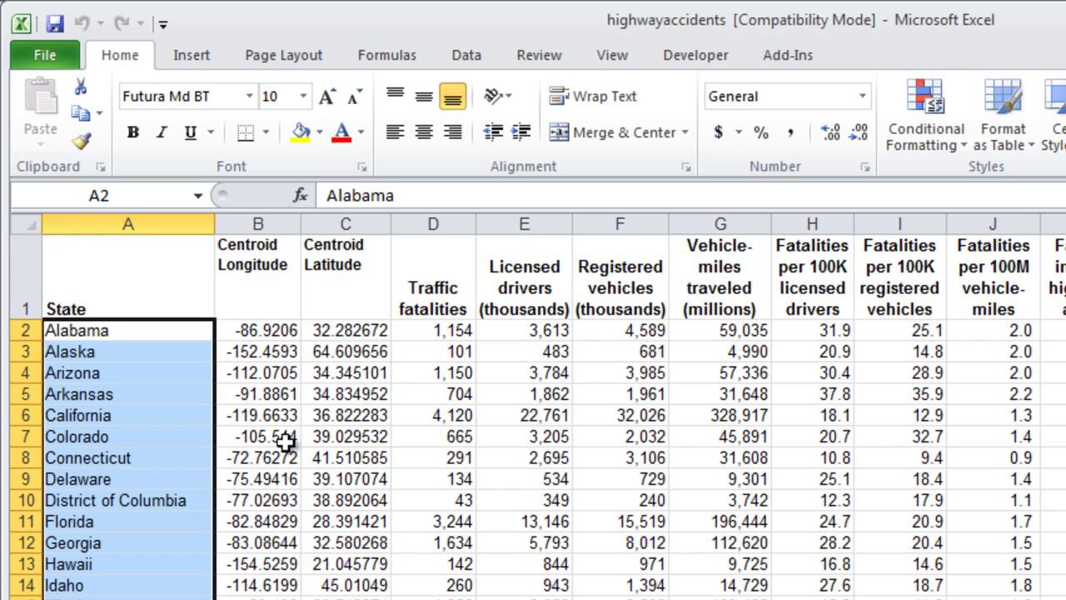
left_click_drag(281, 333, 1062, 599)
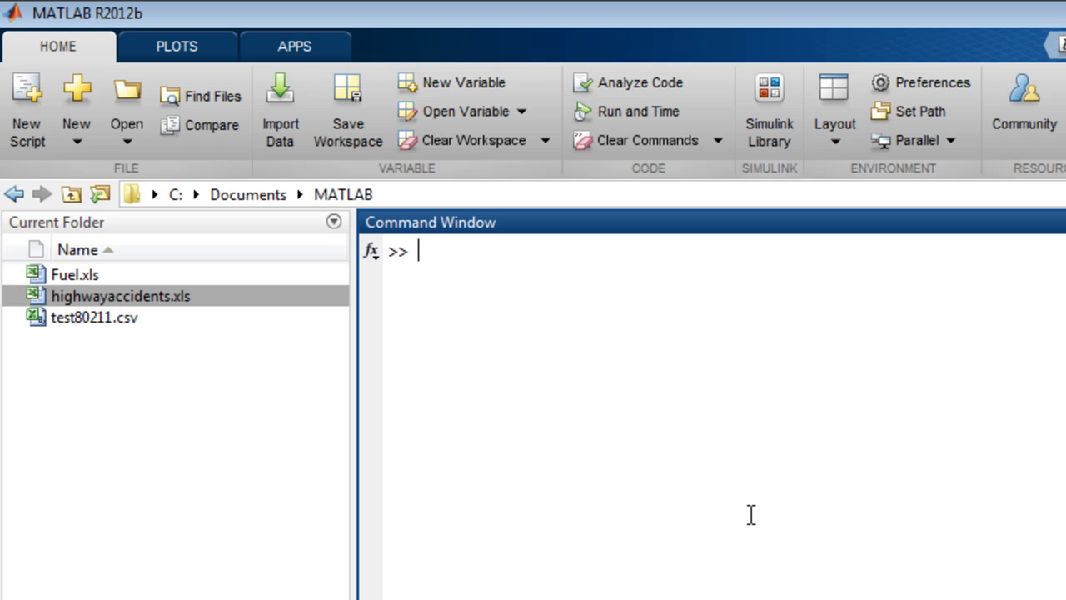
- Load highwayaccidents.xls into the Import tool through Import Data
left_click(285, 122)
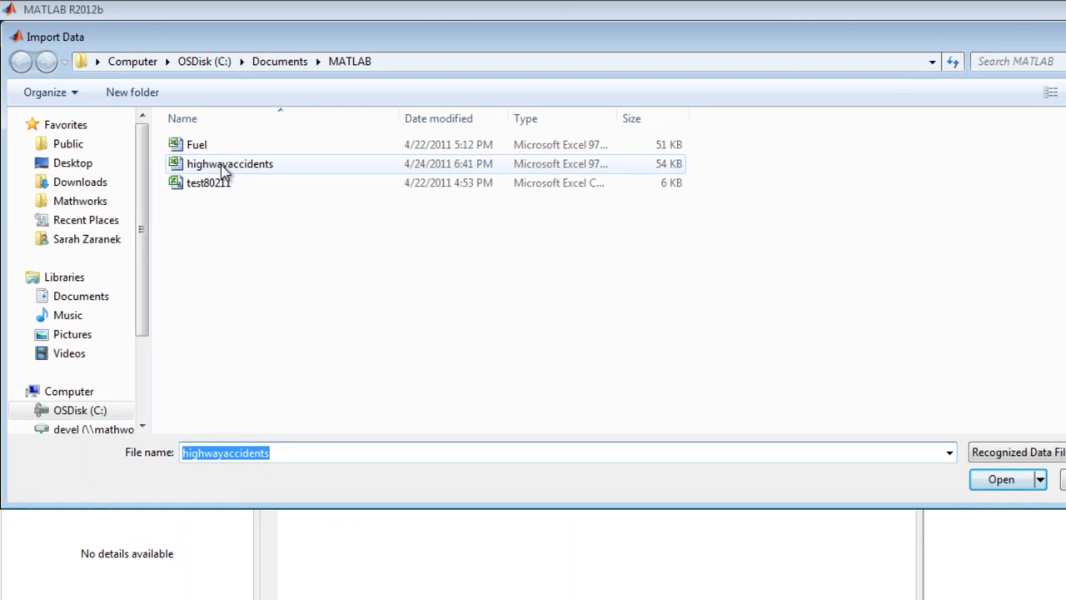
left_click(247, 180)
left_click(1012, 482)
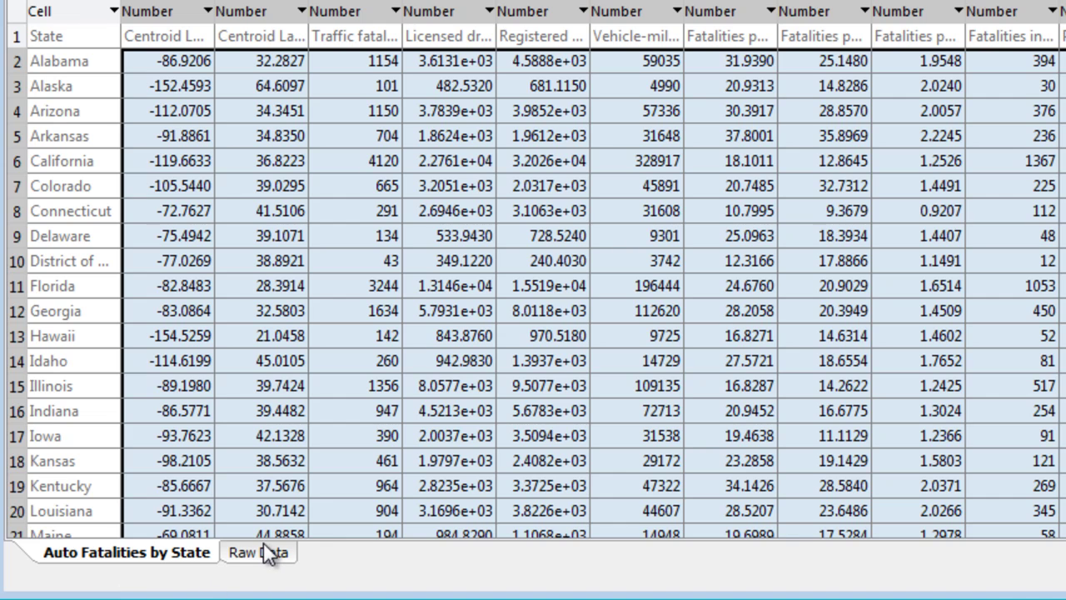
- View the Raw Data sheet, then widen the Auto Fatalities by State range to A2:O53
left_click(265, 553)
left_click(133, 560)
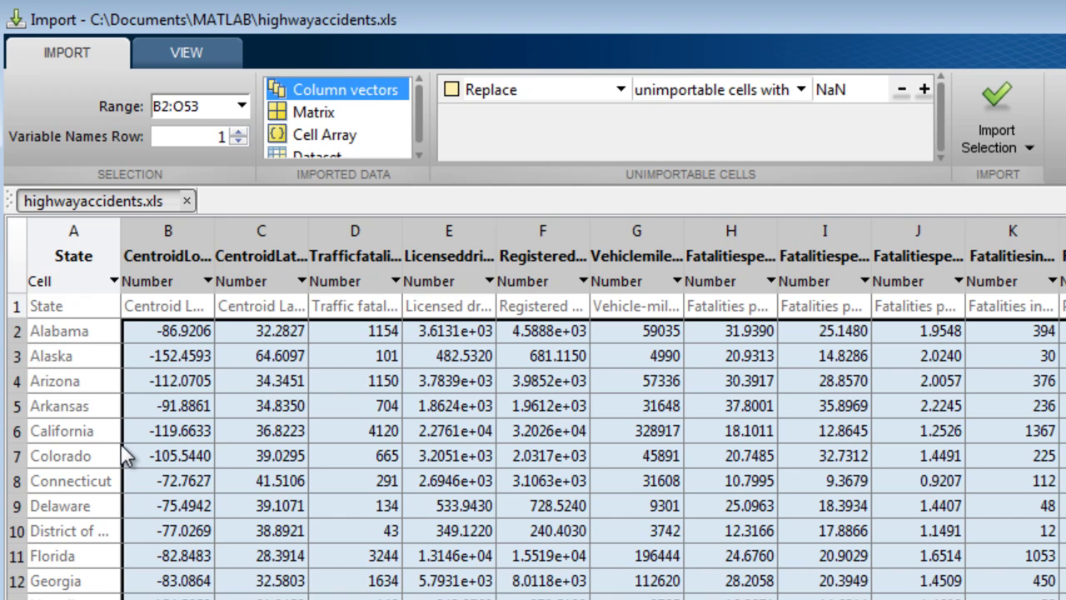
left_click_drag(93, 443, 40, 444)
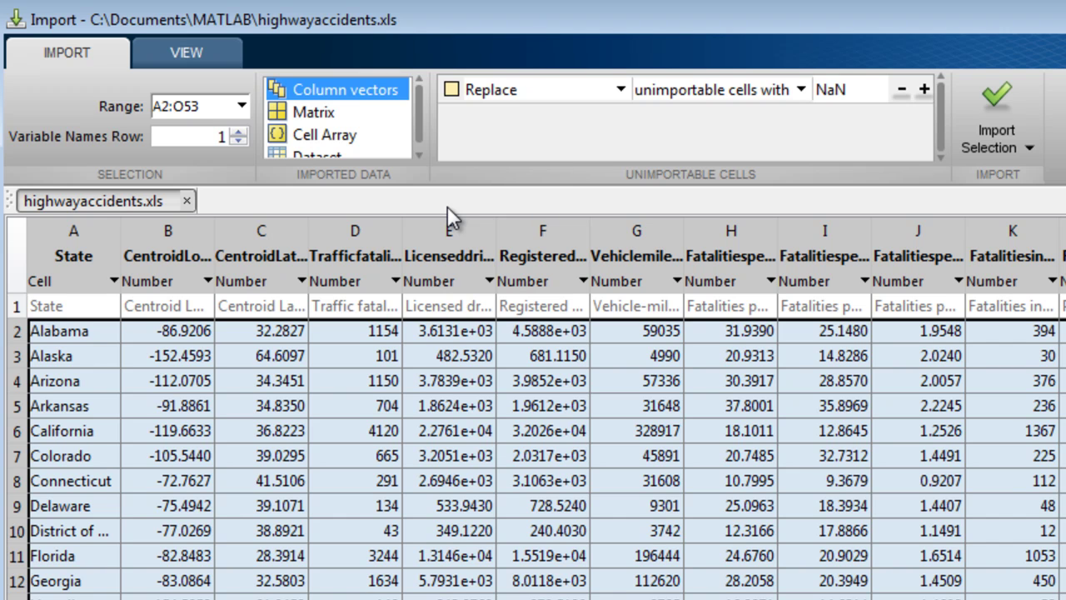
- Import range B2:O53 as a Matrix named highwayaccidents2010
left_click(350, 112)
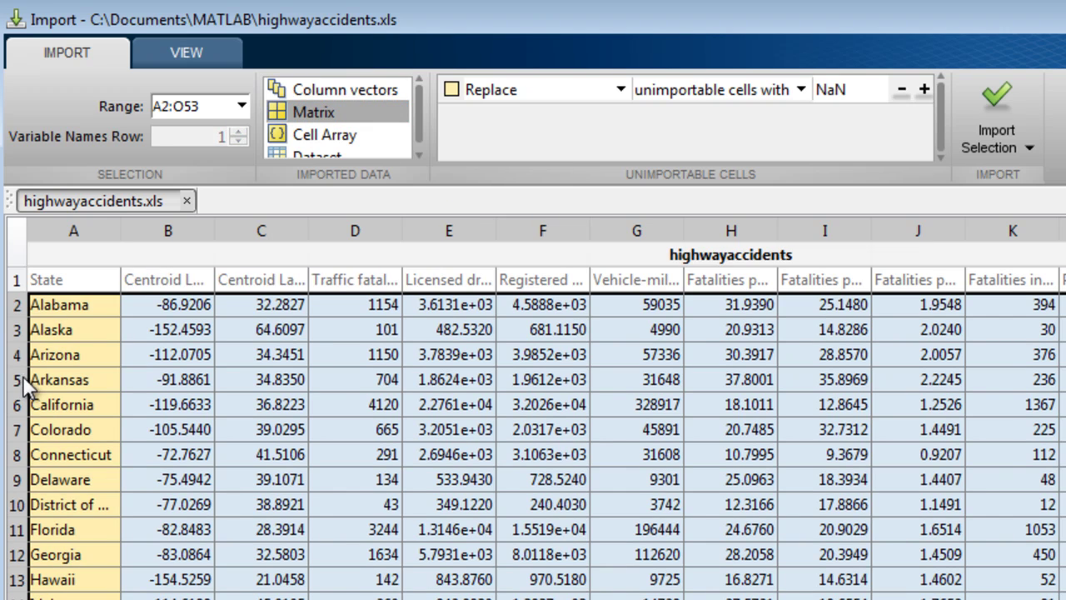
left_click_drag(30, 381, 112, 385)
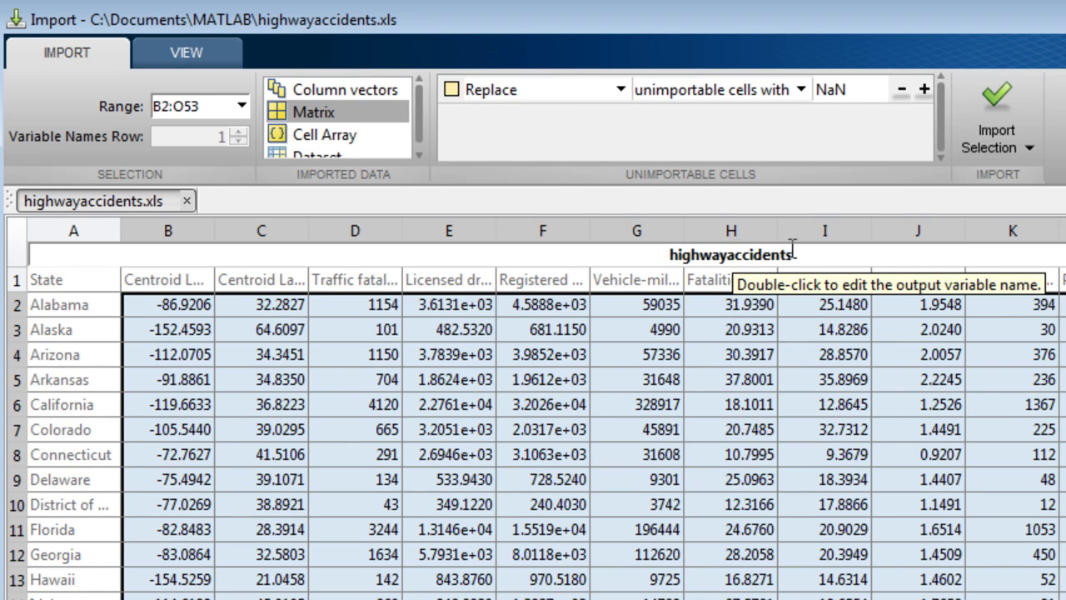
double_click(812, 250)
left_click(812, 250)
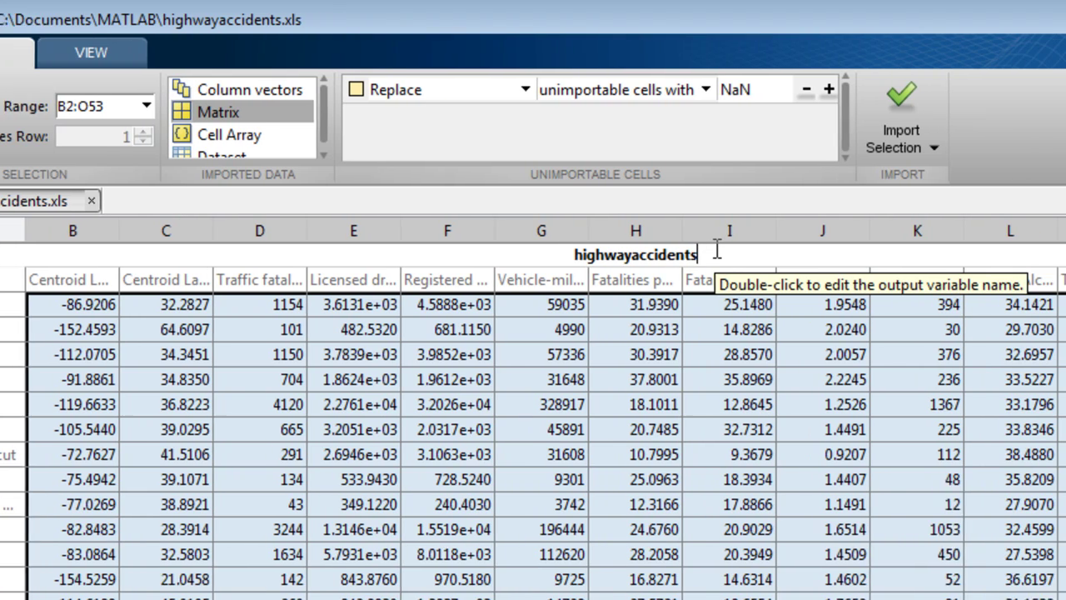
type("2010")
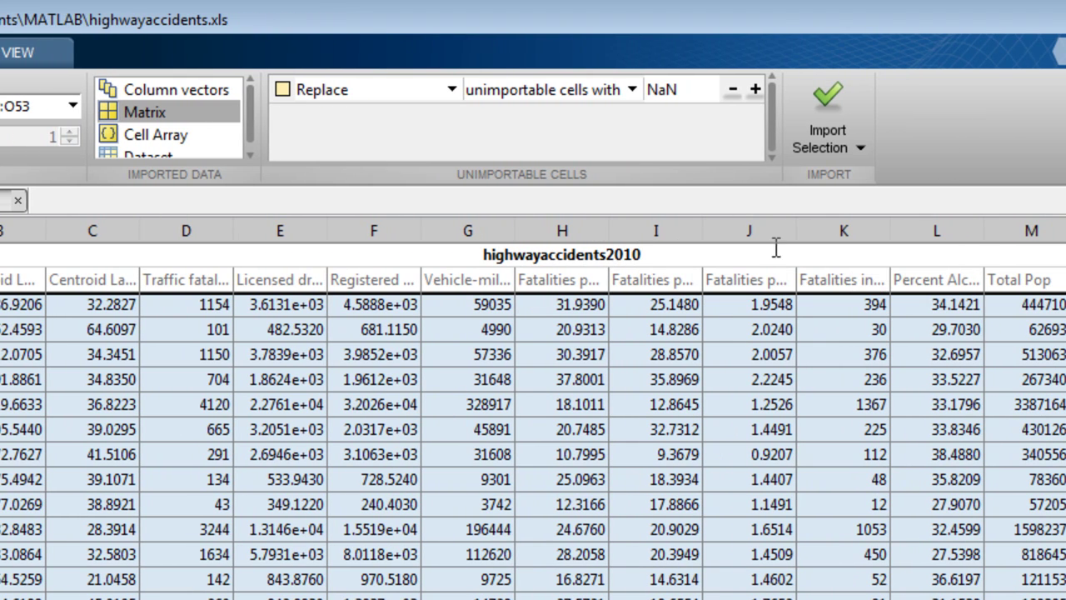
left_click(824, 117)
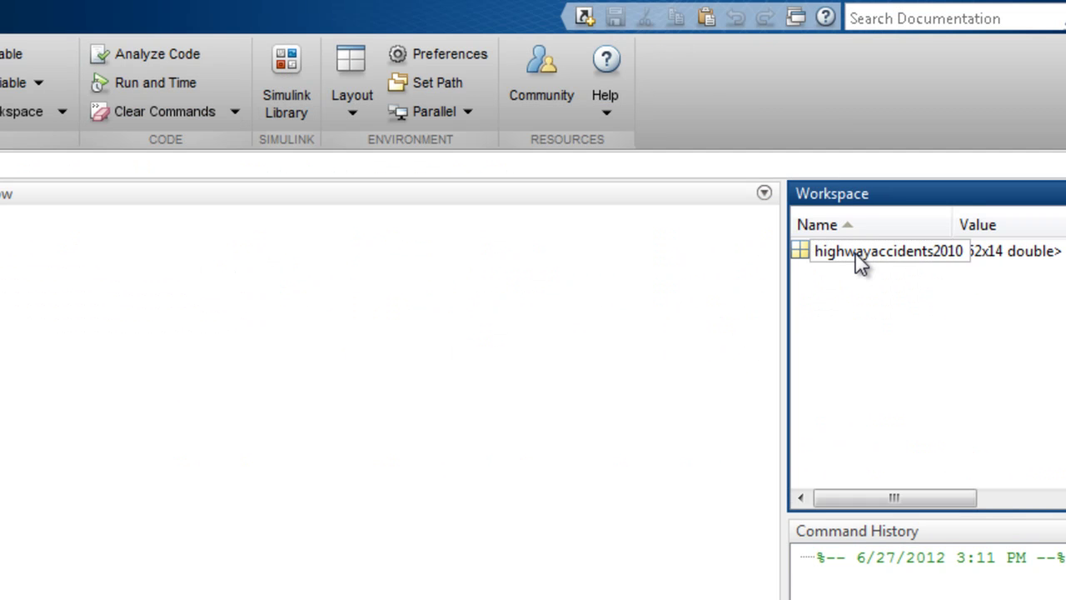
- Open highwayaccidents2010 in the Variables editor to check its 52x14 values, then close it
double_click(860, 262)
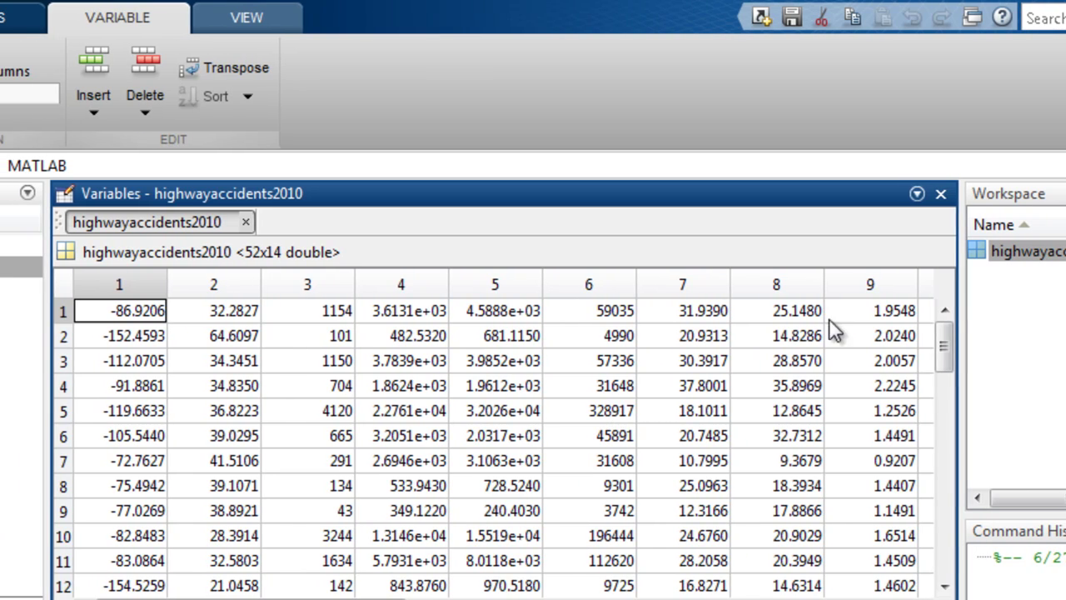
left_click(941, 193)
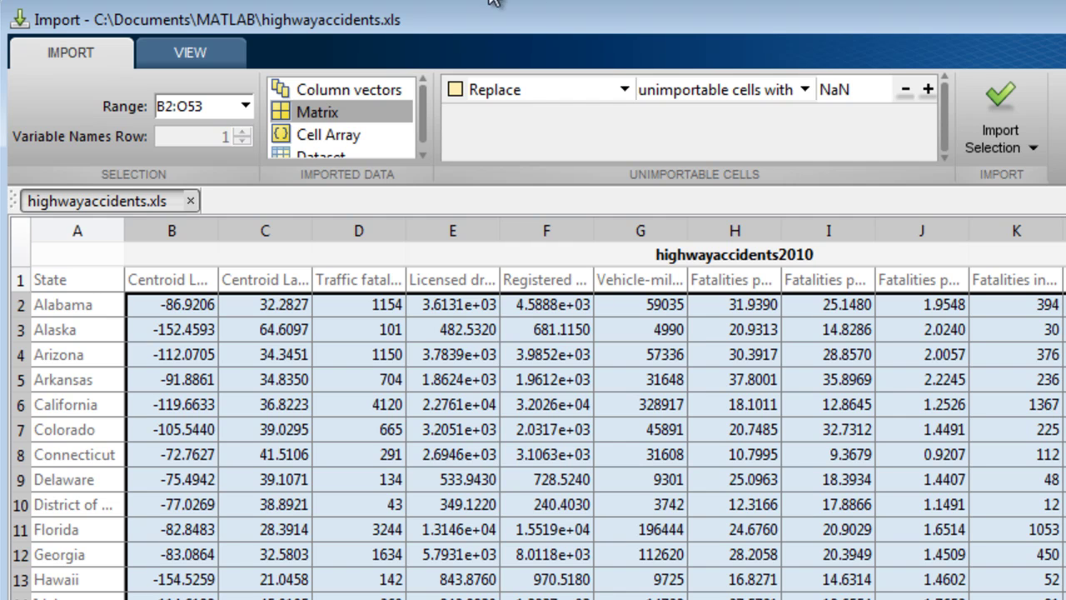
left_click(201, 106)
key("BackSpace")
key("BackSpace")
key("BackSpace")
type("E53")
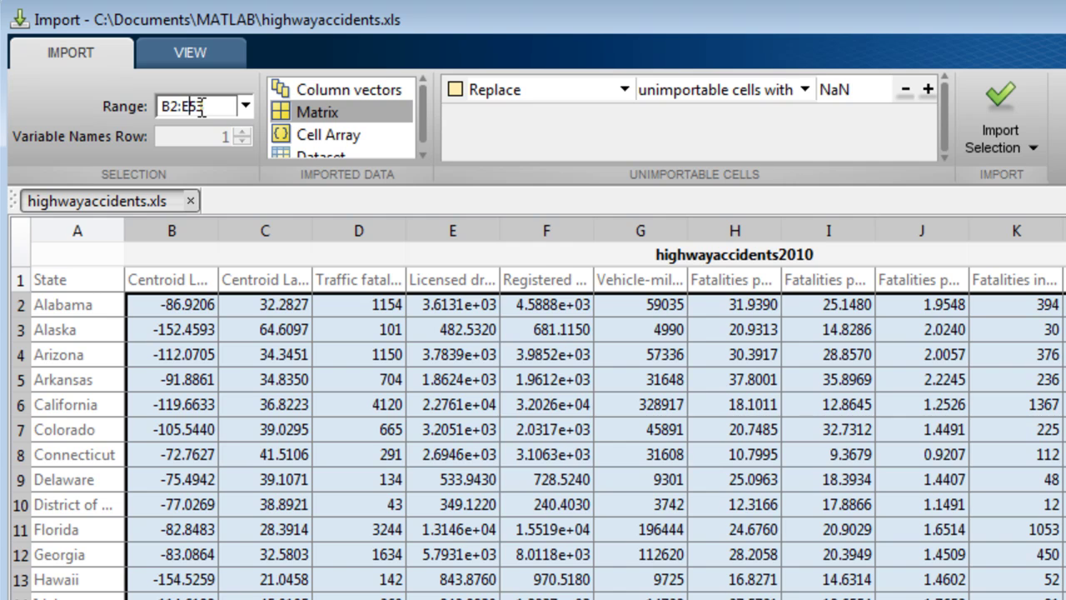
key("Return")
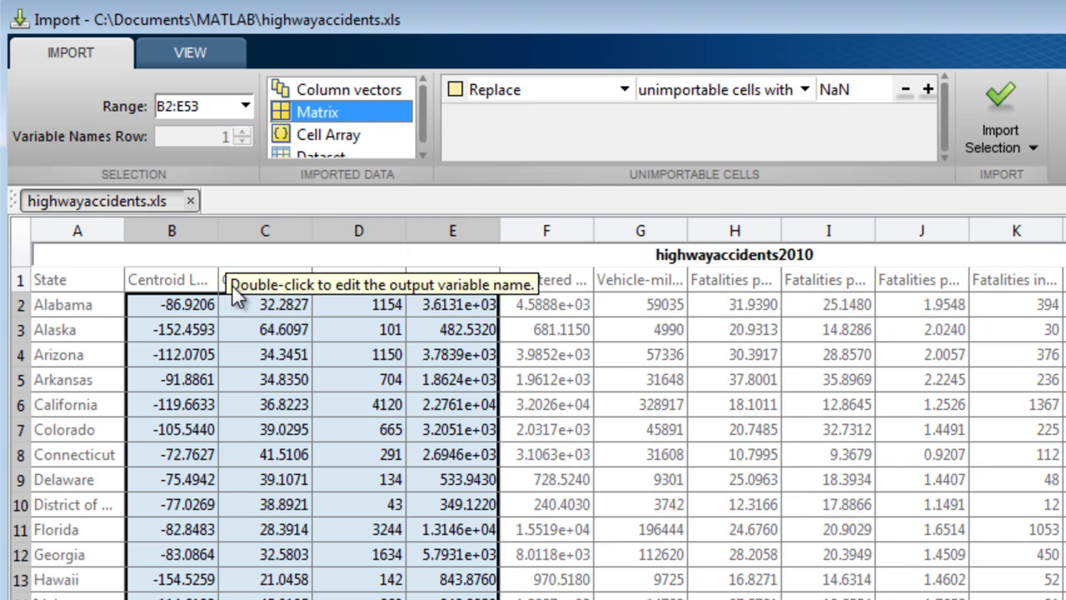
left_click_drag(172, 304, 550, 599)
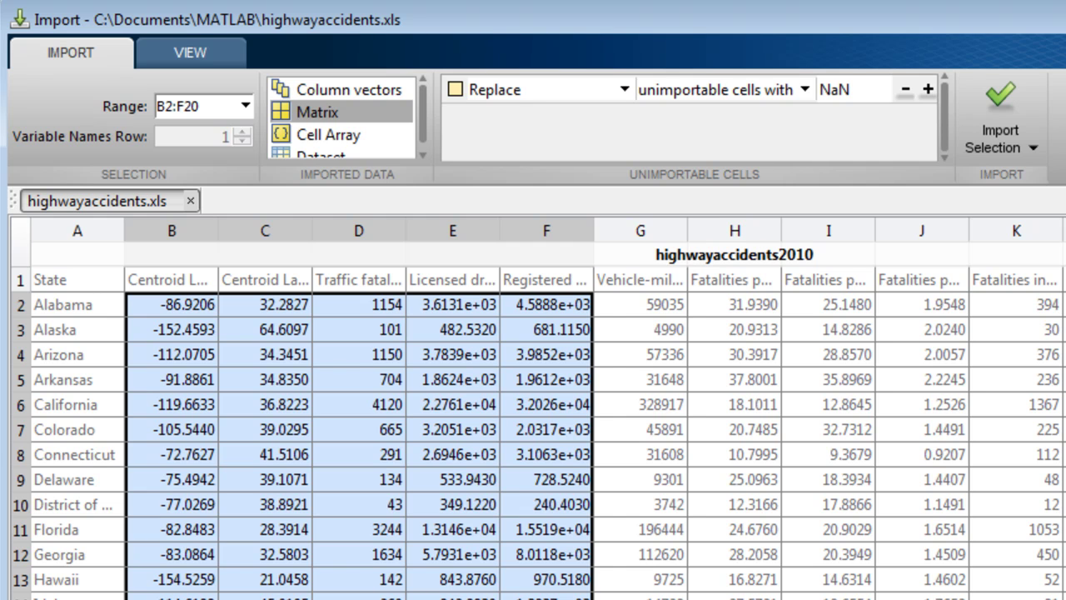
left_click(762, 304, "ctrl")
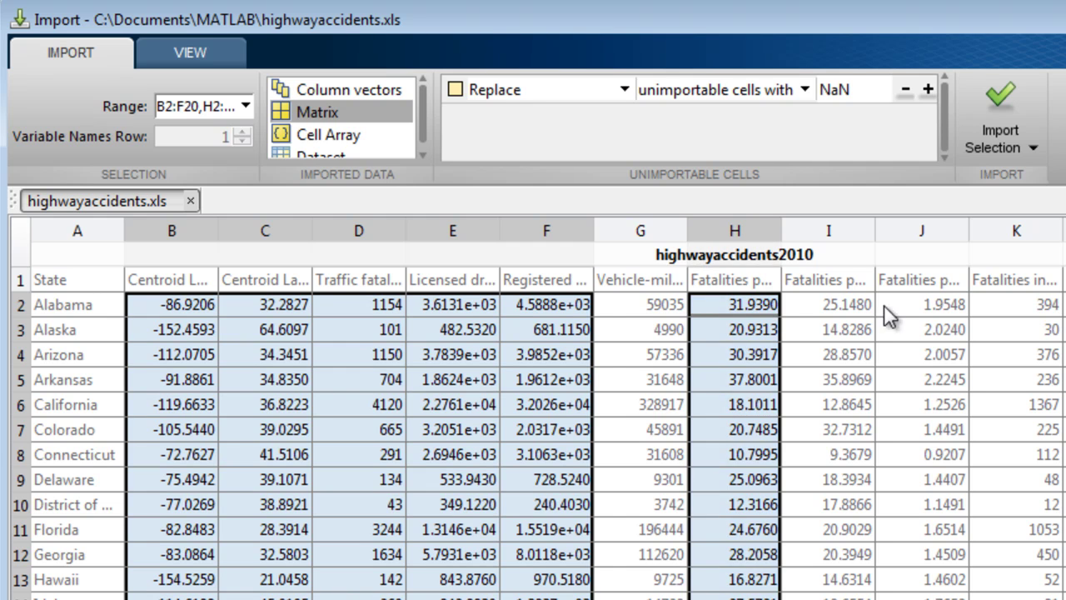
left_click(942, 299, "ctrl")
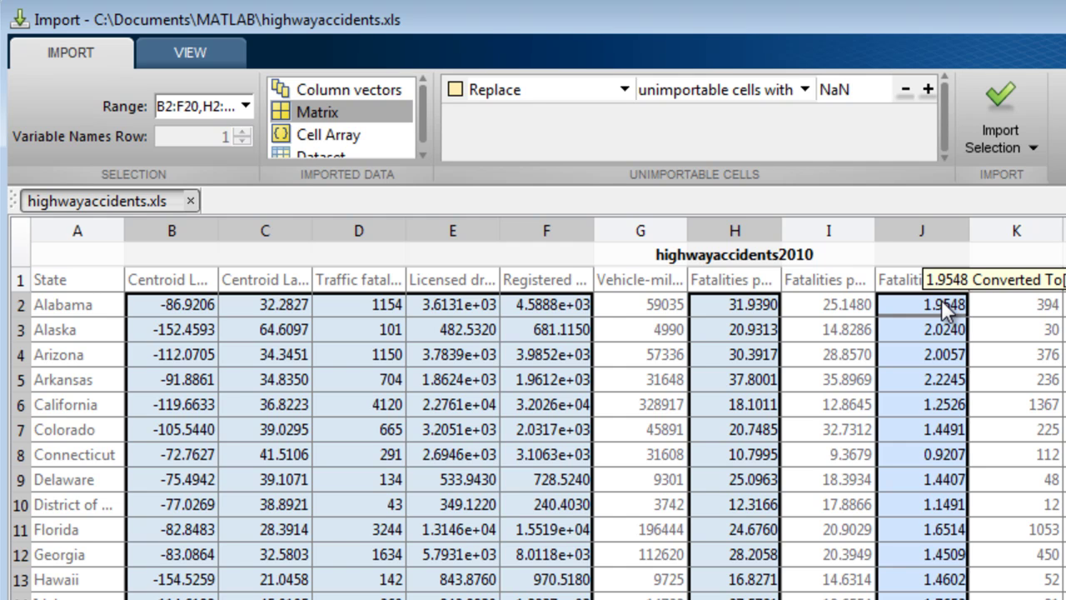
key("ctrl+a")
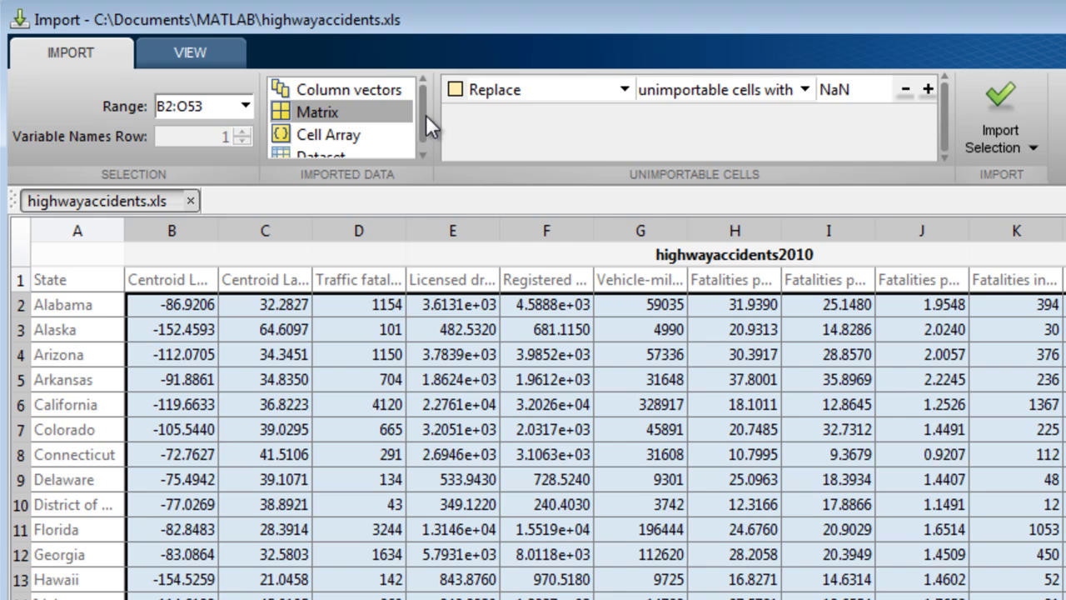
- Change the Import tool's output type from cell array to dataset
left_click(357, 134)
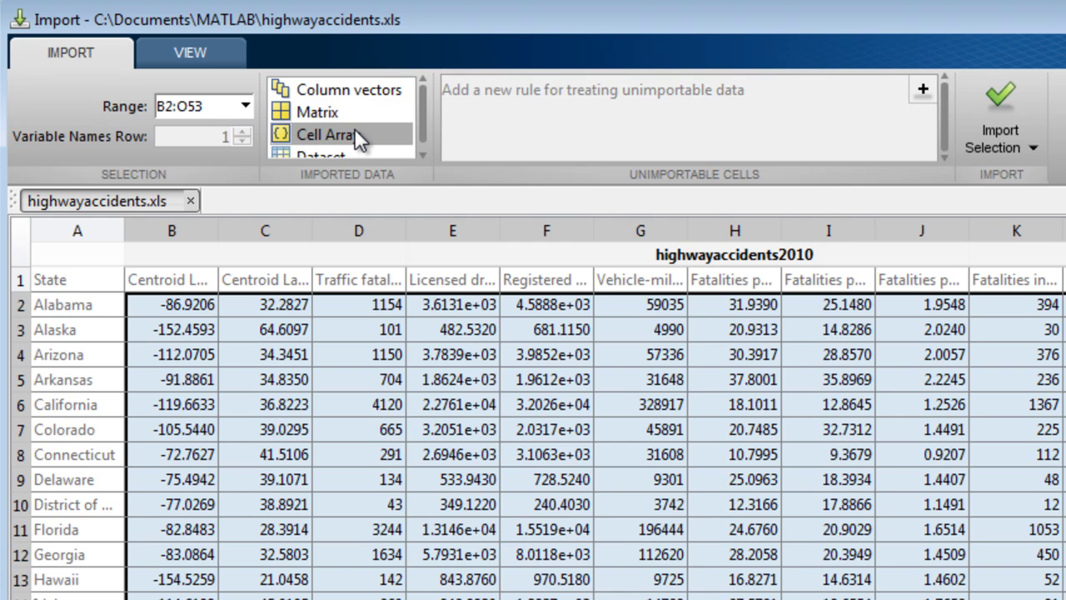
left_click(418, 153)
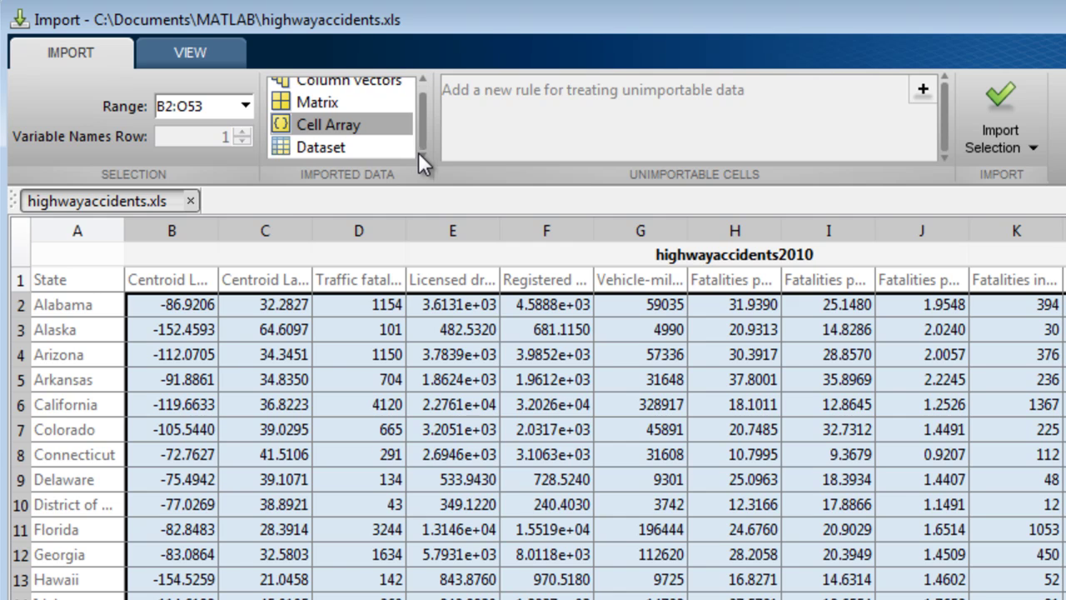
left_click(366, 151)
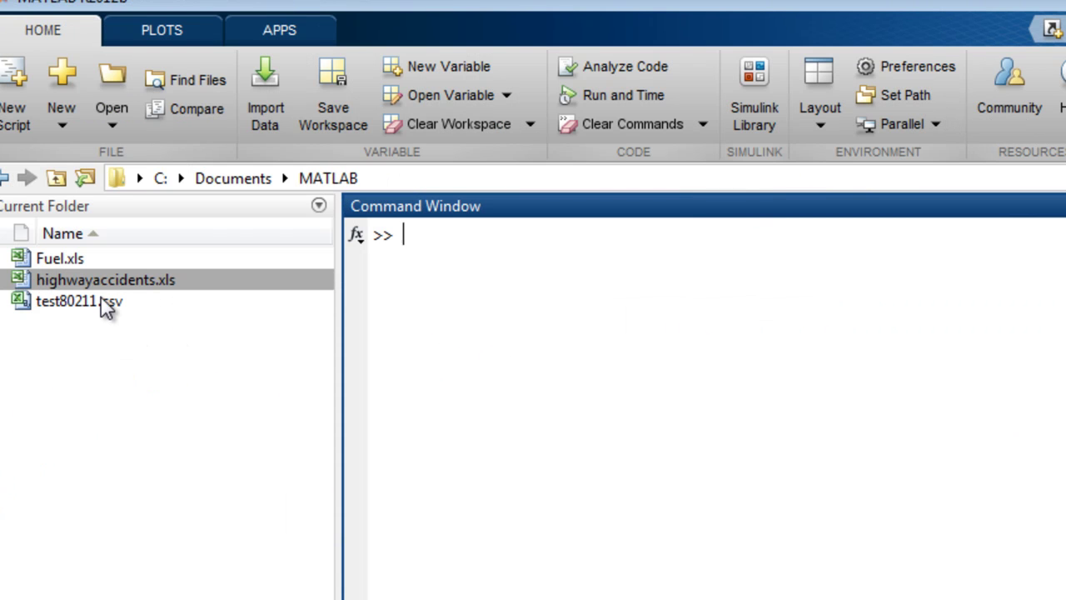
- Open test80211.csv from the Current Folder panel in Excel using Open Outside MATLAB
left_click(103, 304)
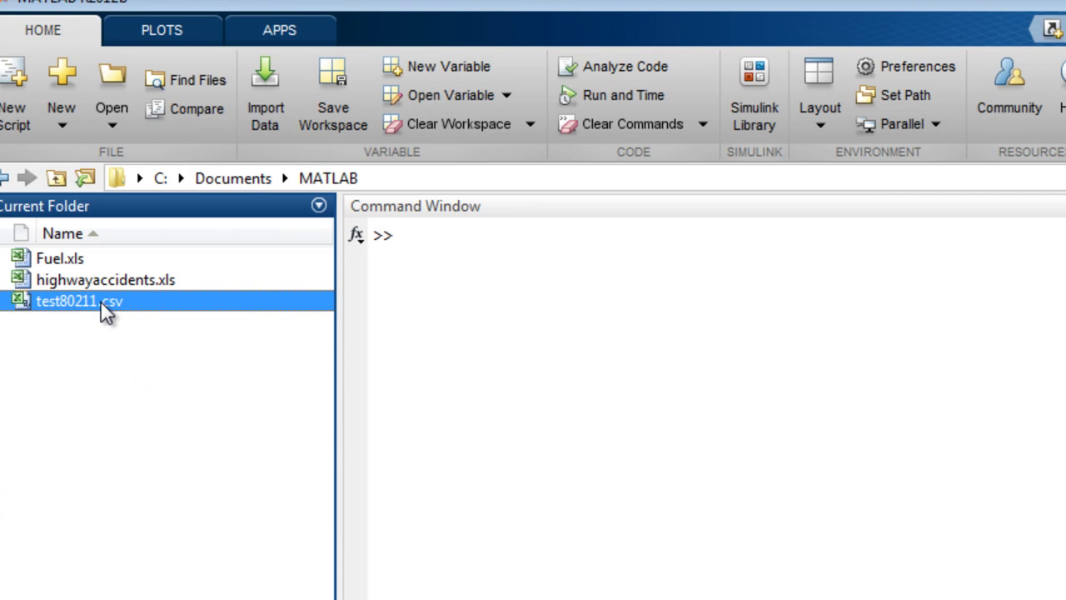
right_click(101, 301)
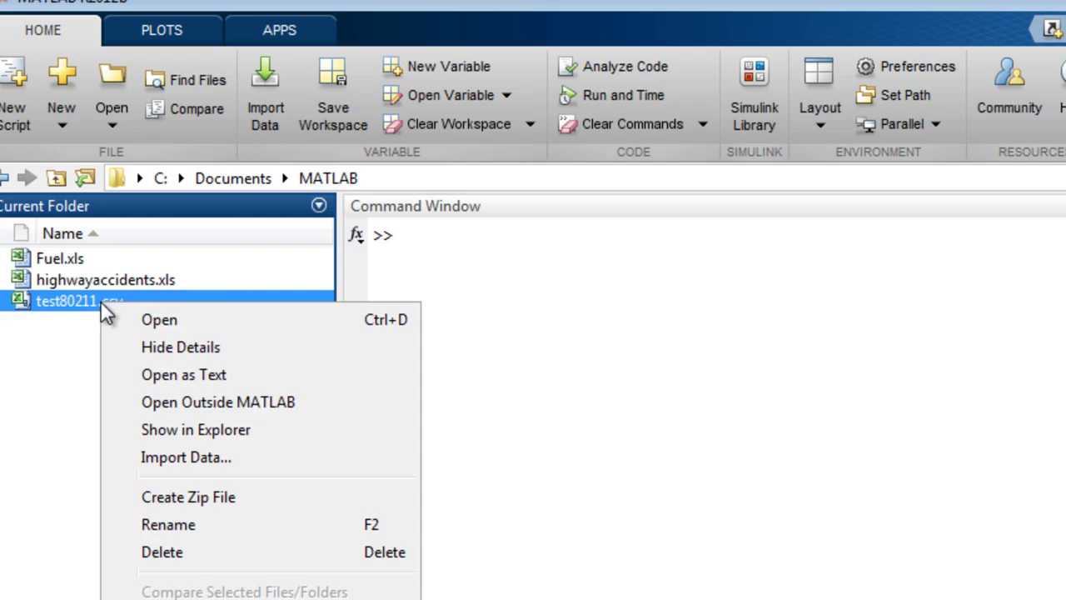
left_click(172, 400)
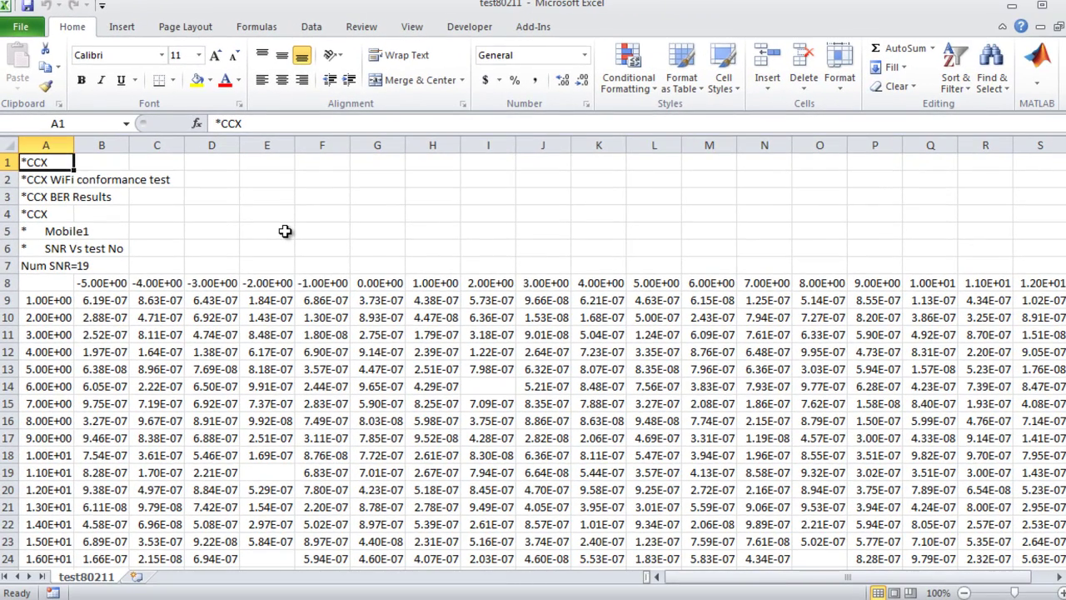
- Examine the empty cell E19 and the #error# cell J31 in test80211.csv
left_click(280, 476)
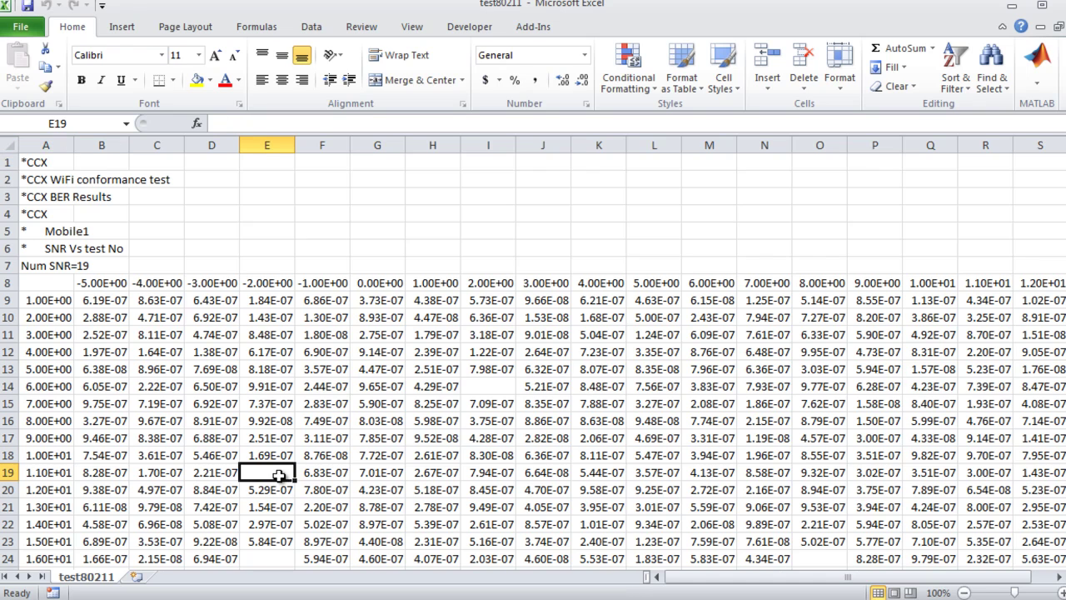
scroll(551, 396, "down", 5)
left_click(531, 423)
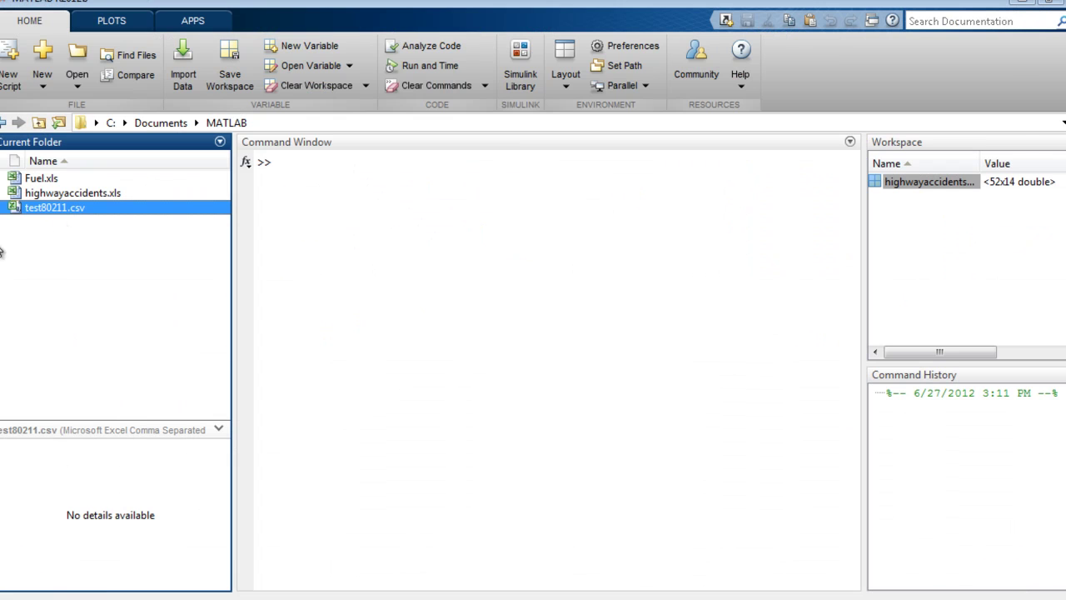
- Open test80211.csv in the Import tool with rules replacing blanks by 0.0 and unimportable cells by NaN
double_click(81, 214)
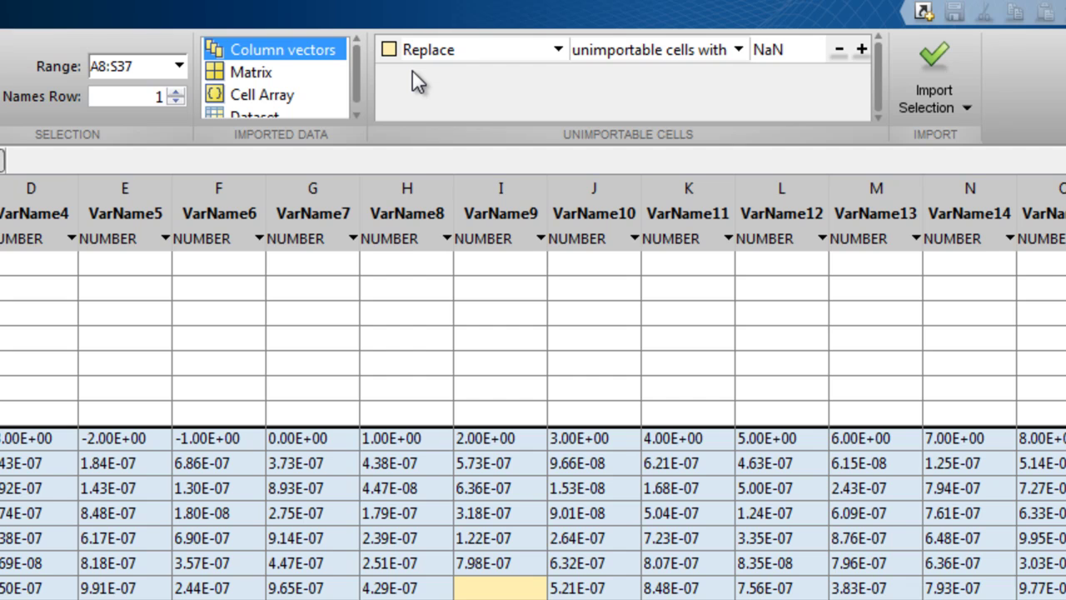
left_click(861, 50)
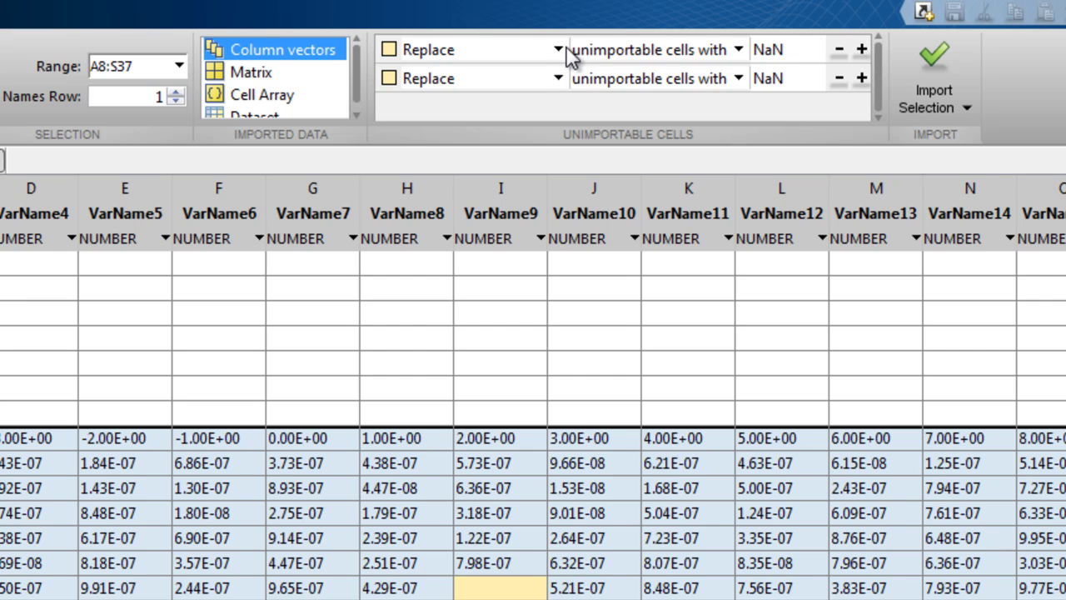
left_click(602, 49)
left_click(602, 93)
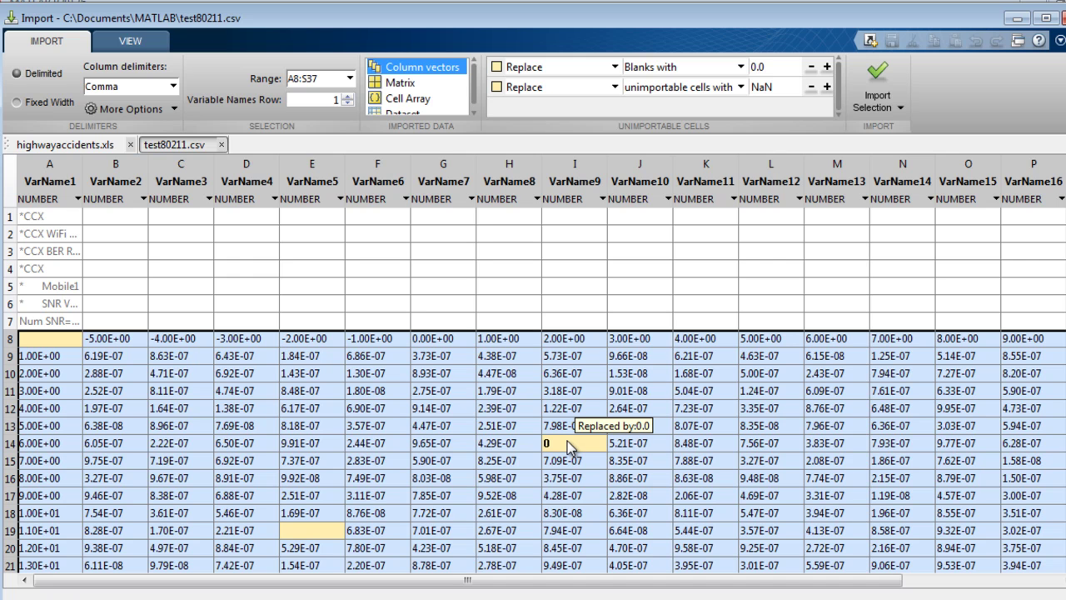
scroll(640, 529, "down", 4)
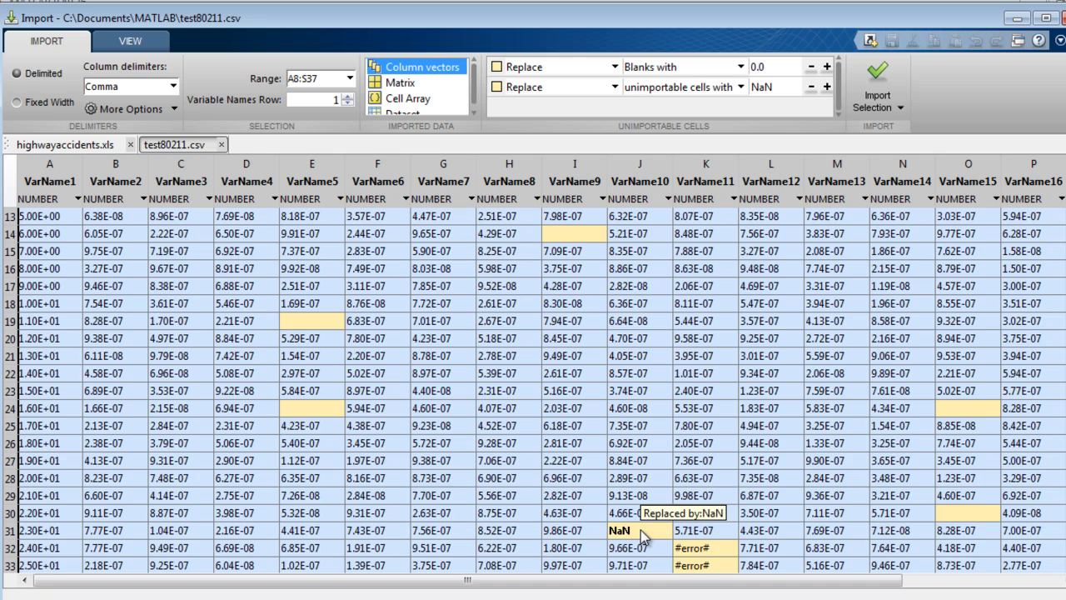
- Remove the NaN rule and set the unimportable-cells rule to Exclude columns with
left_click(812, 87)
mouse_move(622, 535)
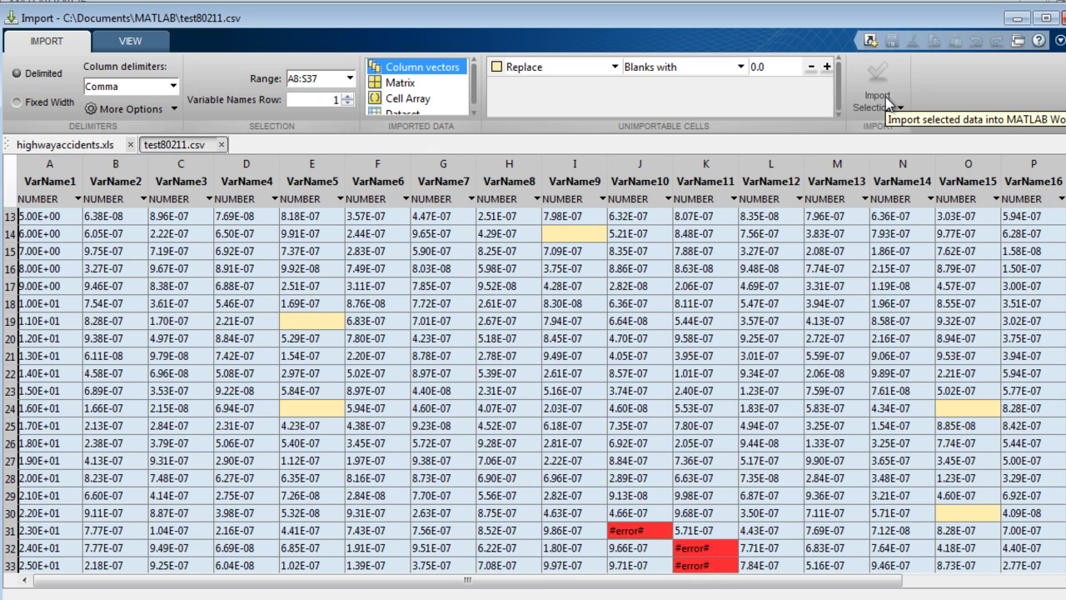
left_click(616, 67)
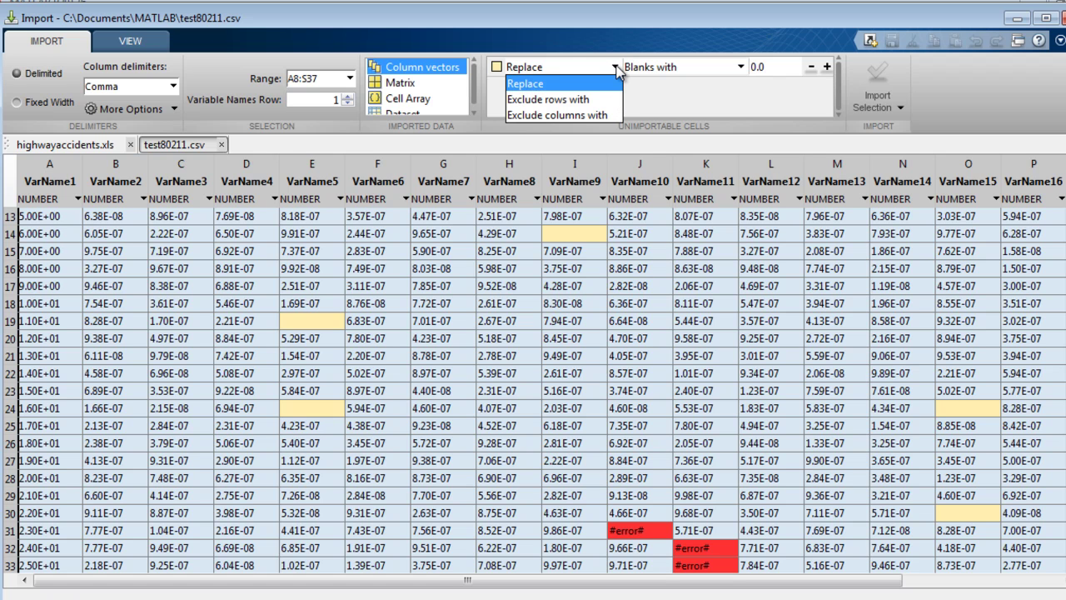
left_click(600, 100)
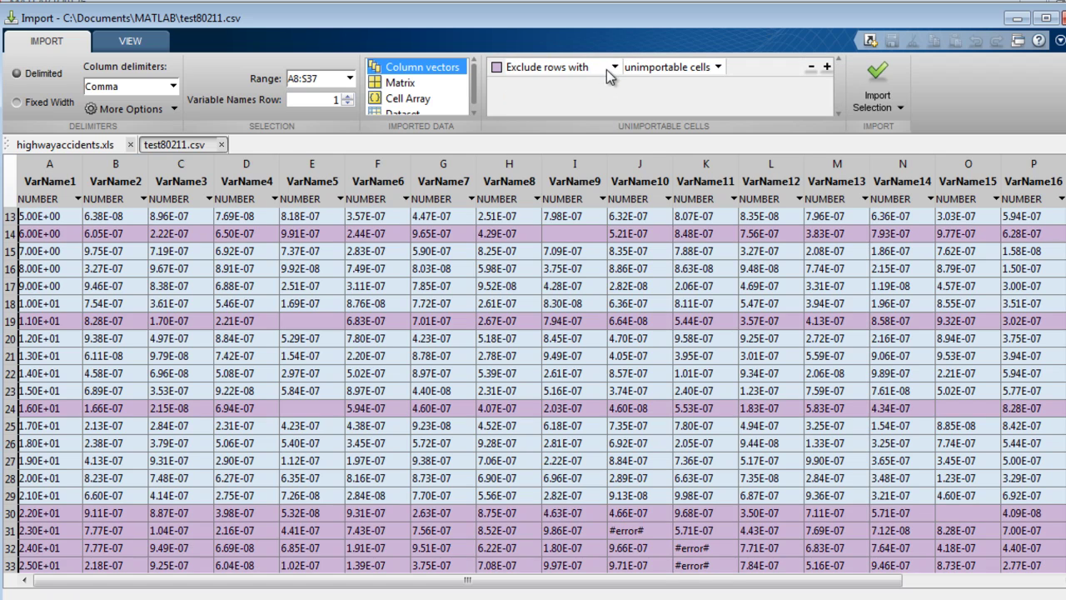
left_click(615, 67)
left_click(573, 115)
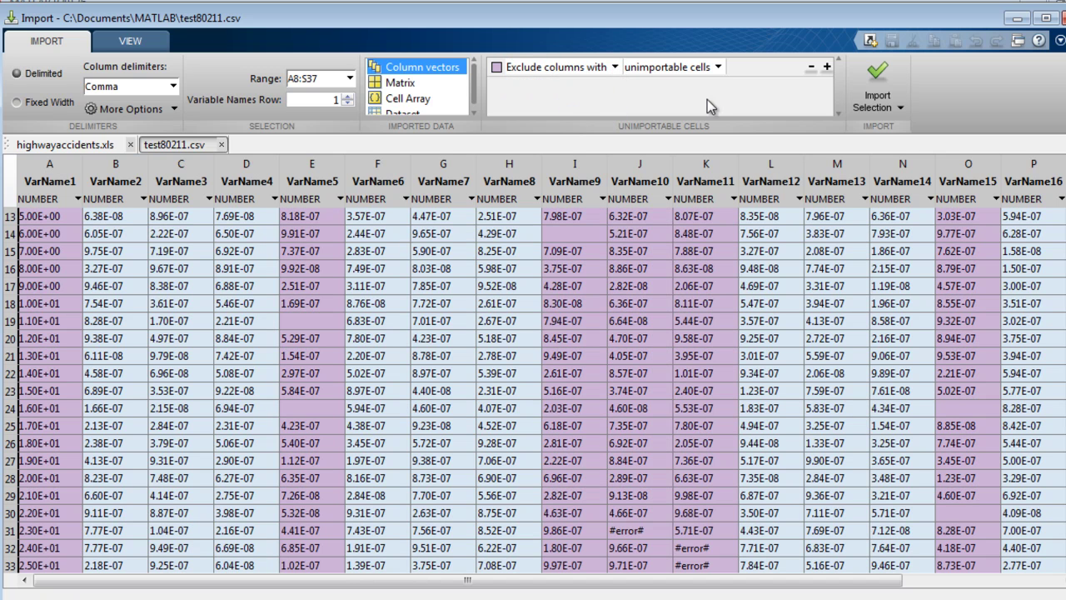
- Open Fuel.xls in the Import Tool and inspect a Date cell's datenum conversion
left_click(1056, 18)
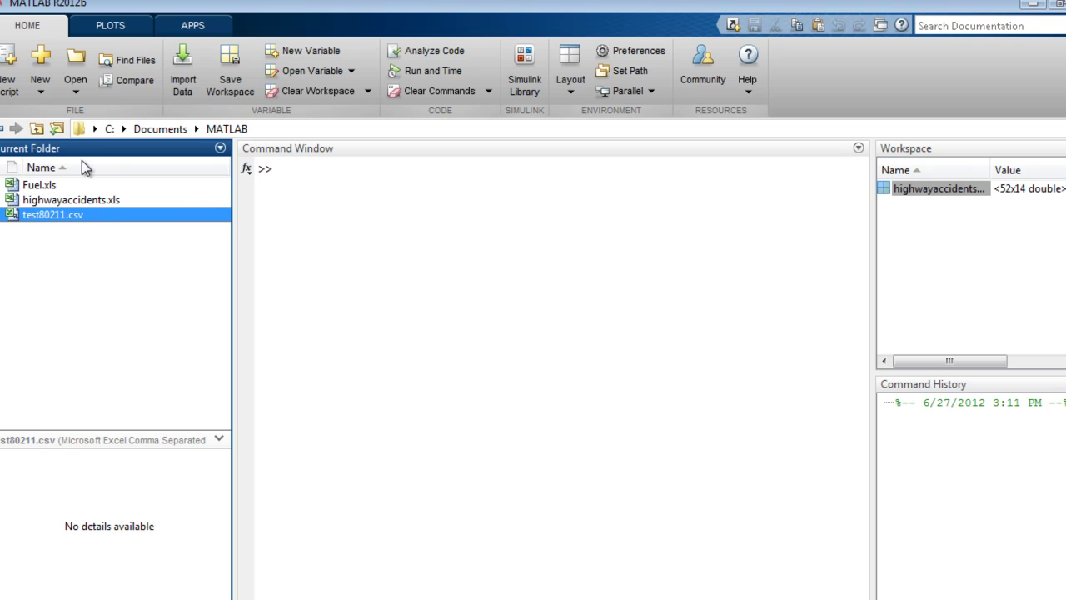
left_click(42, 185)
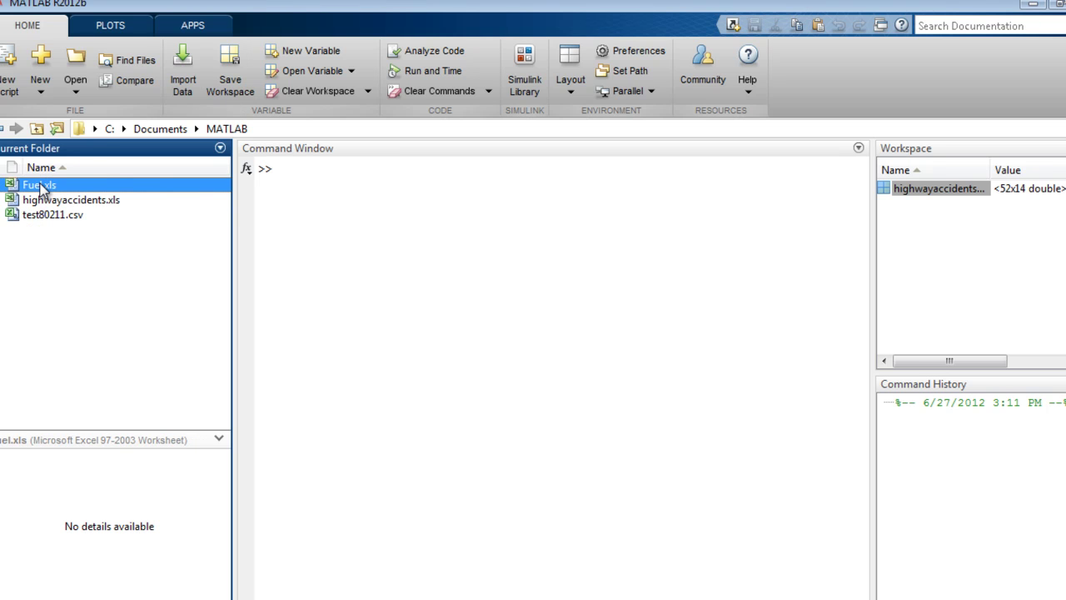
double_click(42, 185)
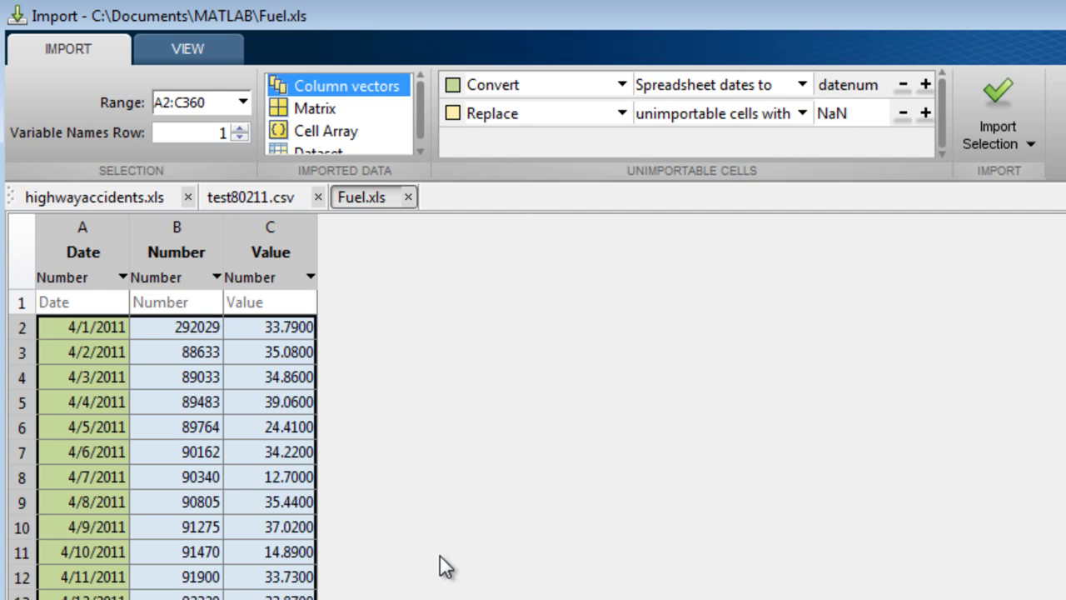
mouse_move(94, 530)
- Cycle through the test80211.csv and highwayaccidents.xls imports, return to Fuel.xls, and show the Import Selection options
left_click(261, 203)
left_click(146, 203)
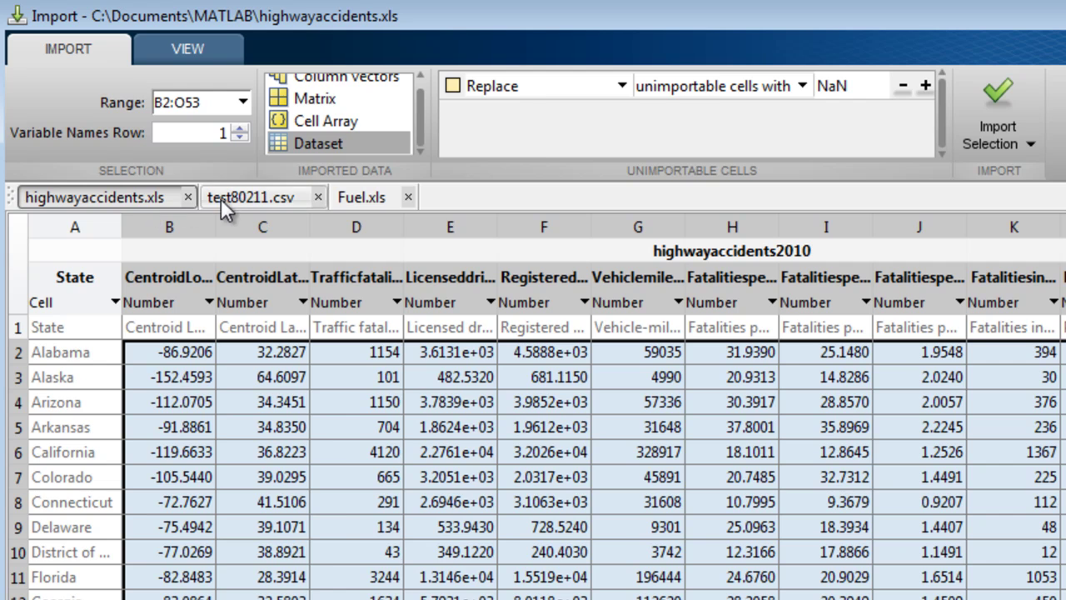
left_click(226, 200)
left_click(374, 199)
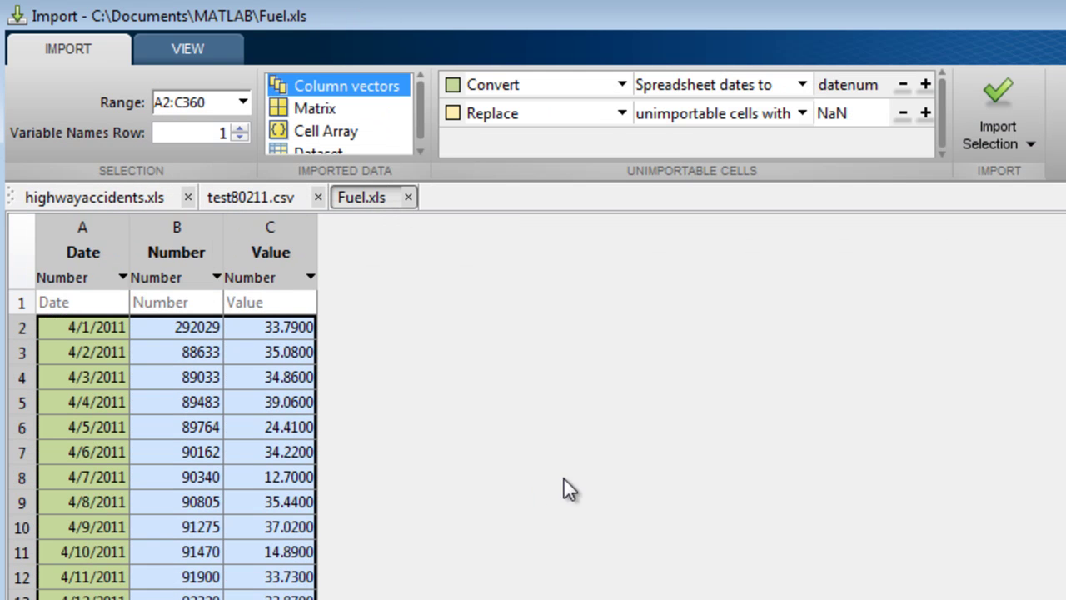
left_click(1019, 149)
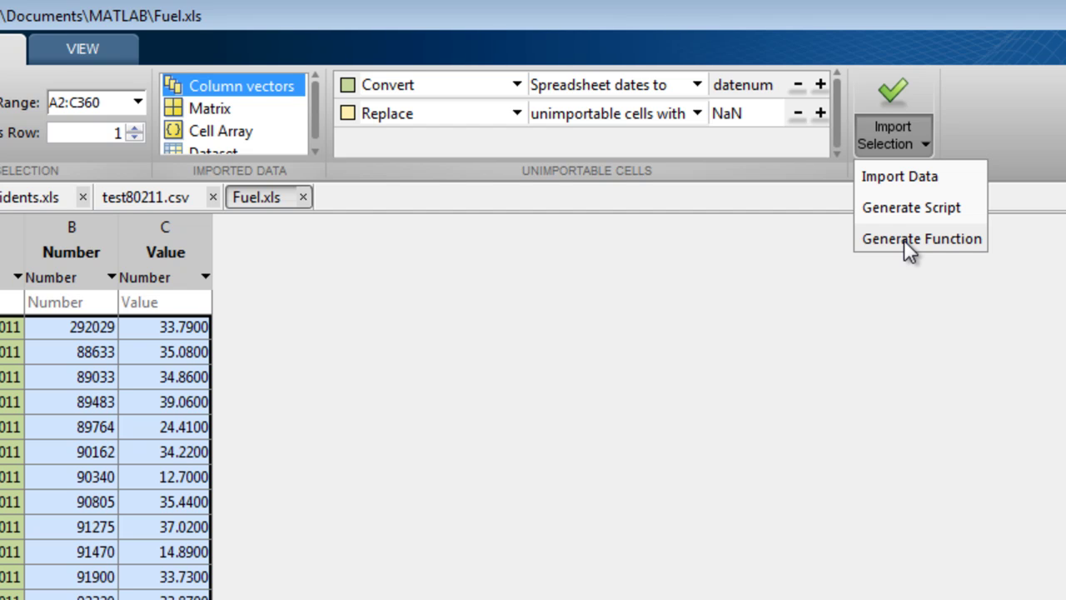
- Generate the importfile function and select its example Fuel.xls call on line 20
left_click(904, 239)
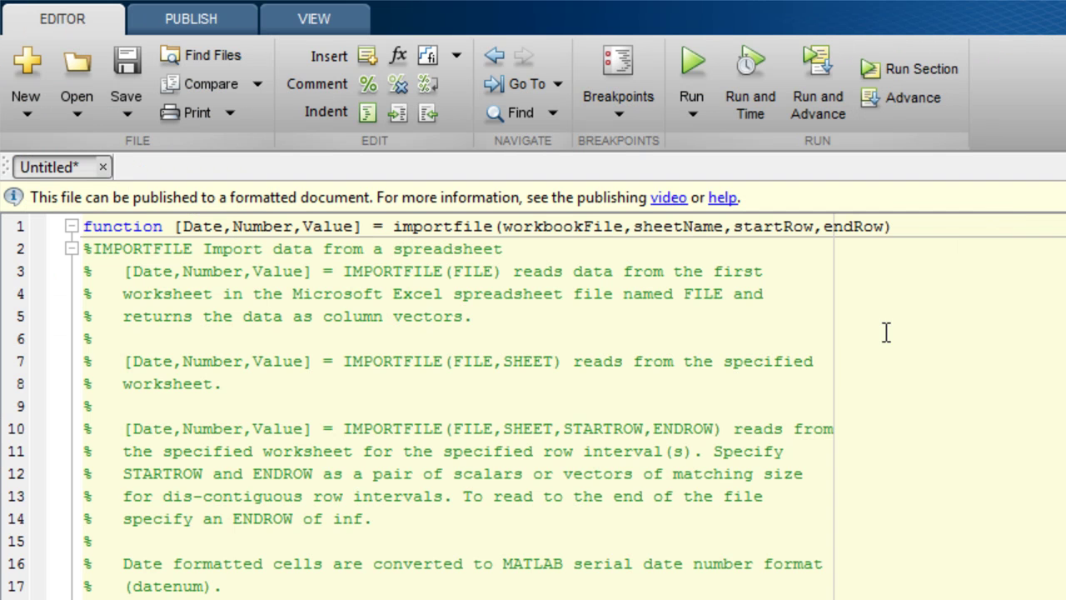
scroll(750, 429, "down", 3)
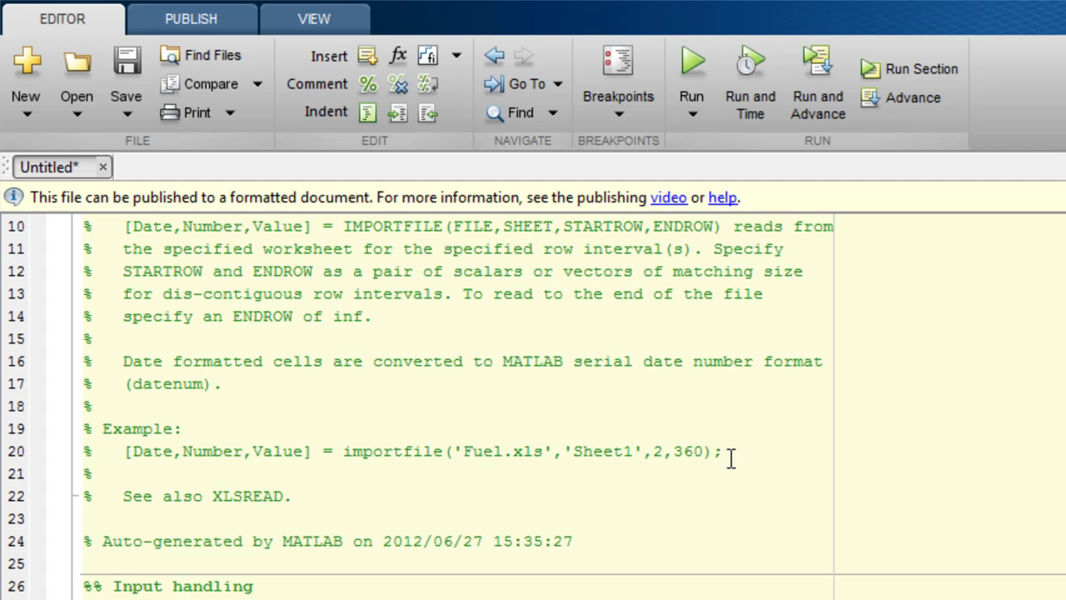
left_click_drag(731, 459, 125, 451)
right_click(145, 458)
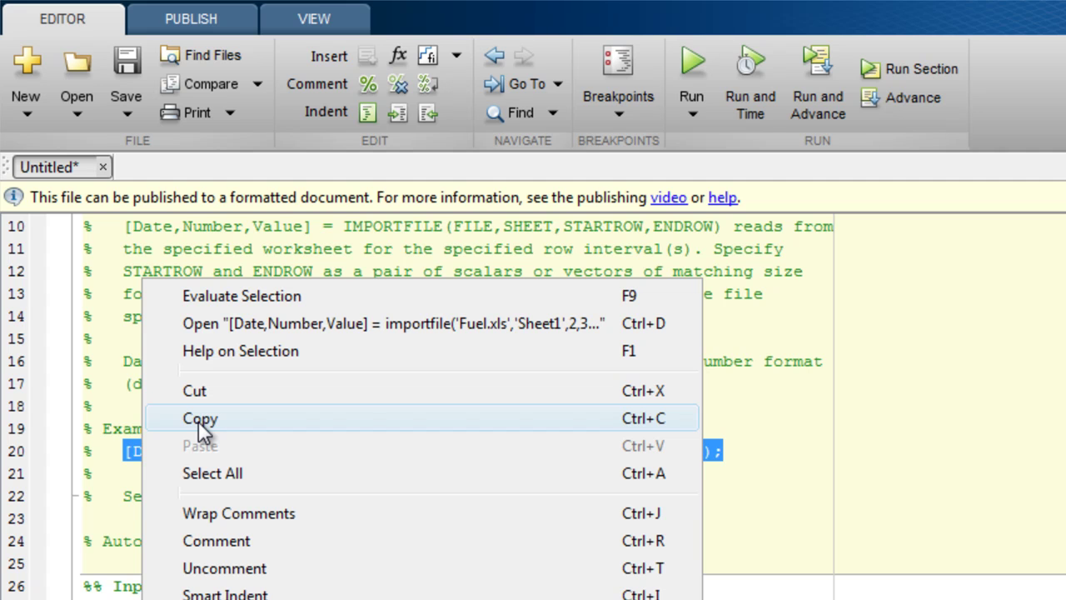
- Copy the example importfile call and save the generated function as importfile.m
left_click(198, 419)
left_click(128, 63)
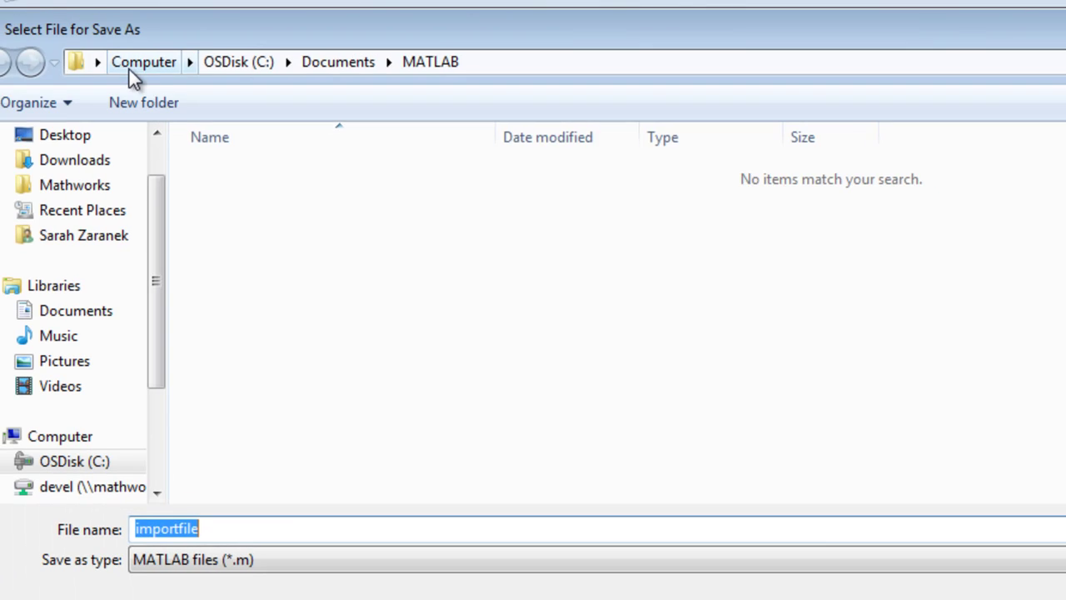
left_click(1000, 516)
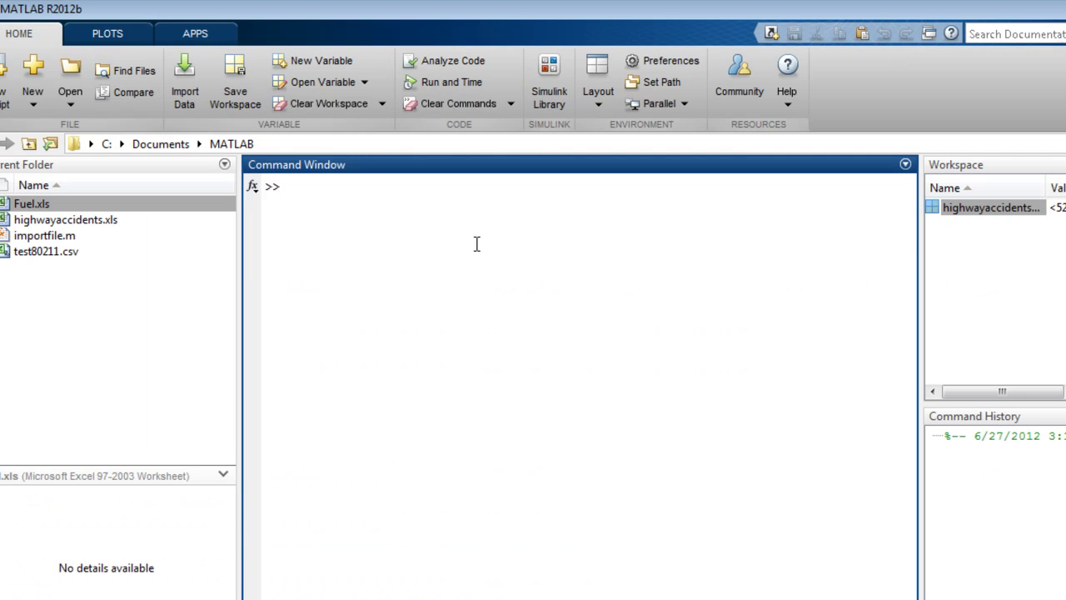
- Paste and run the importfile call, then open the 359x1 Number variable
right_click(479, 244)
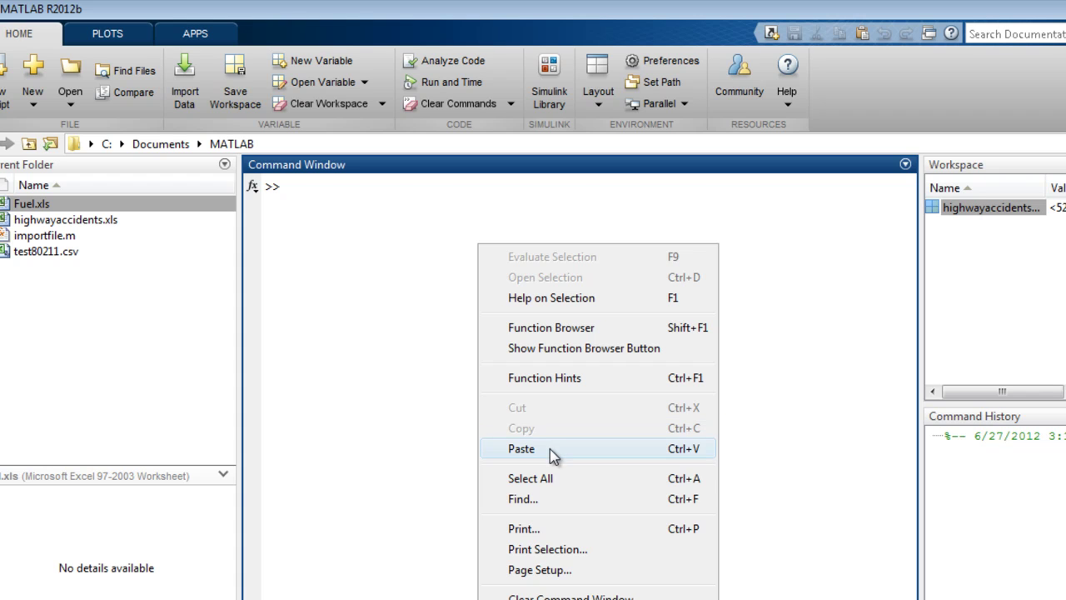
left_click(553, 450)
key("Return")
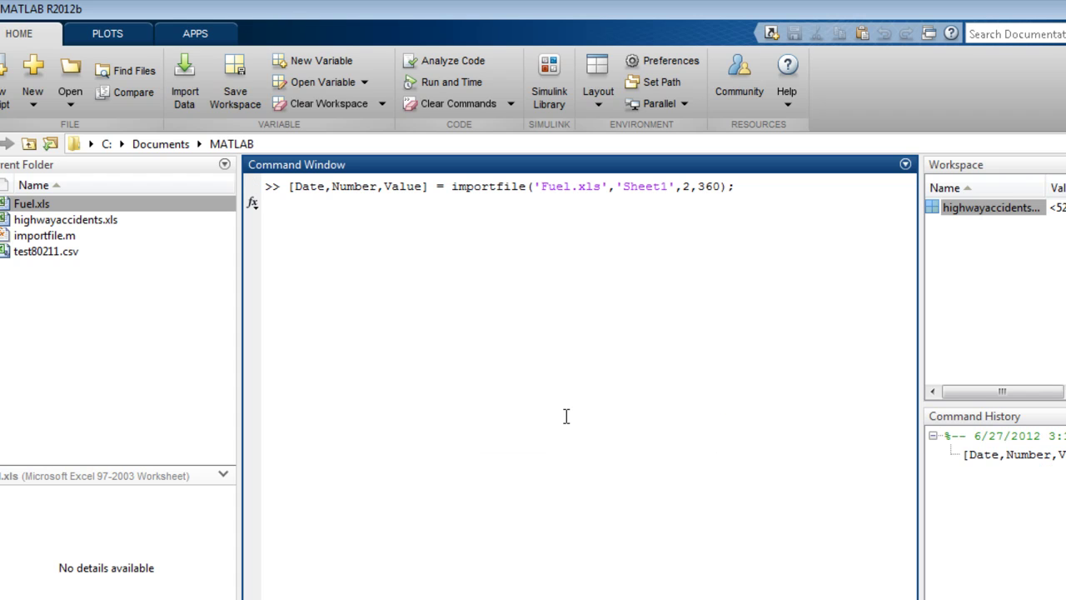
left_click(959, 225)
double_click(960, 224)
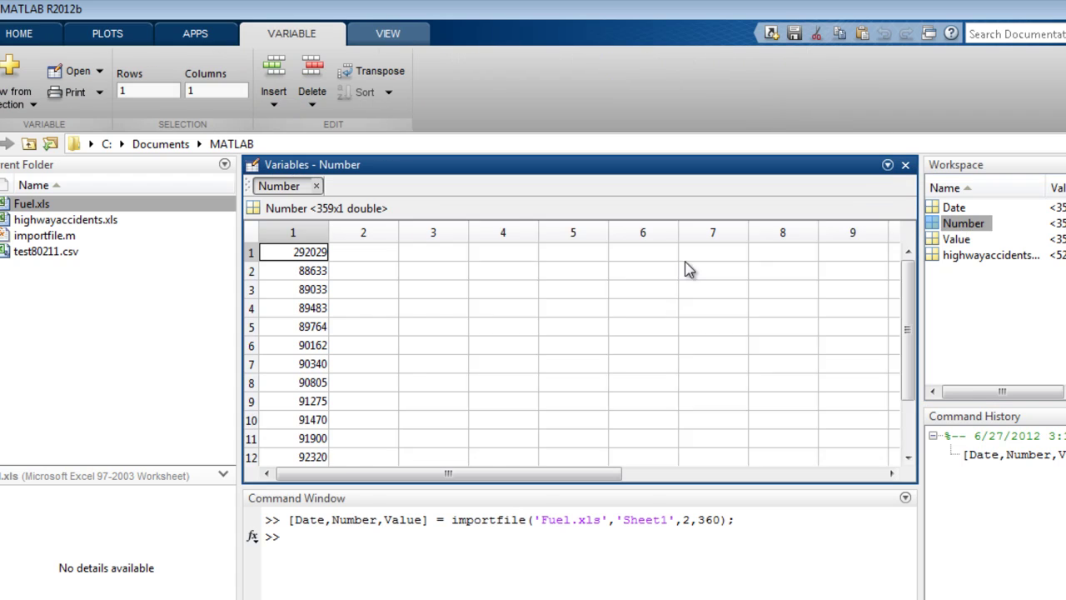